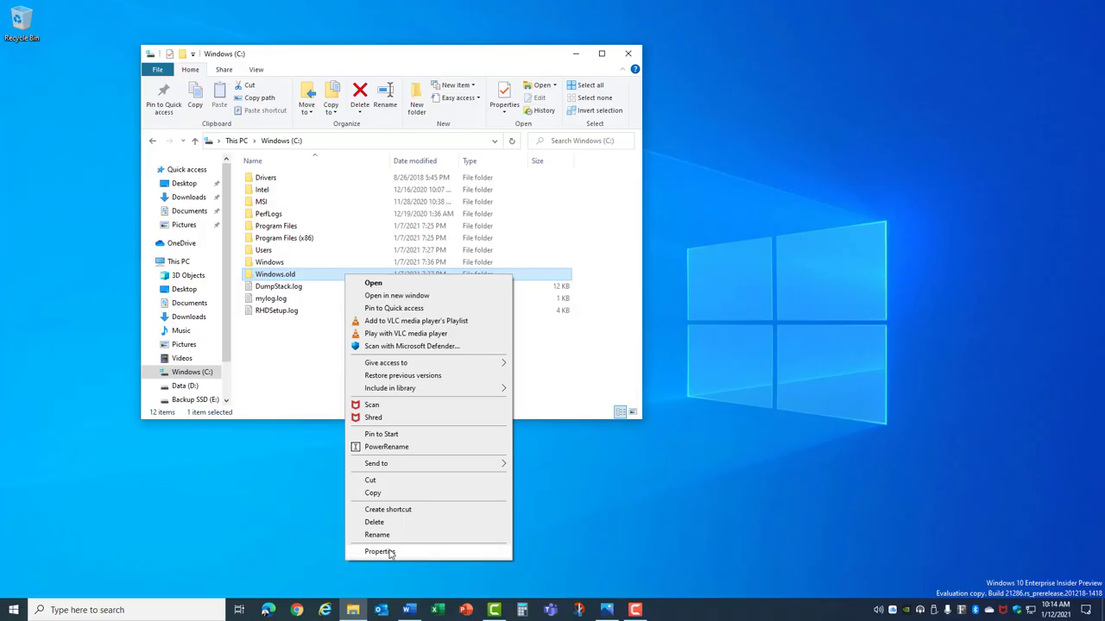
click(372, 611)
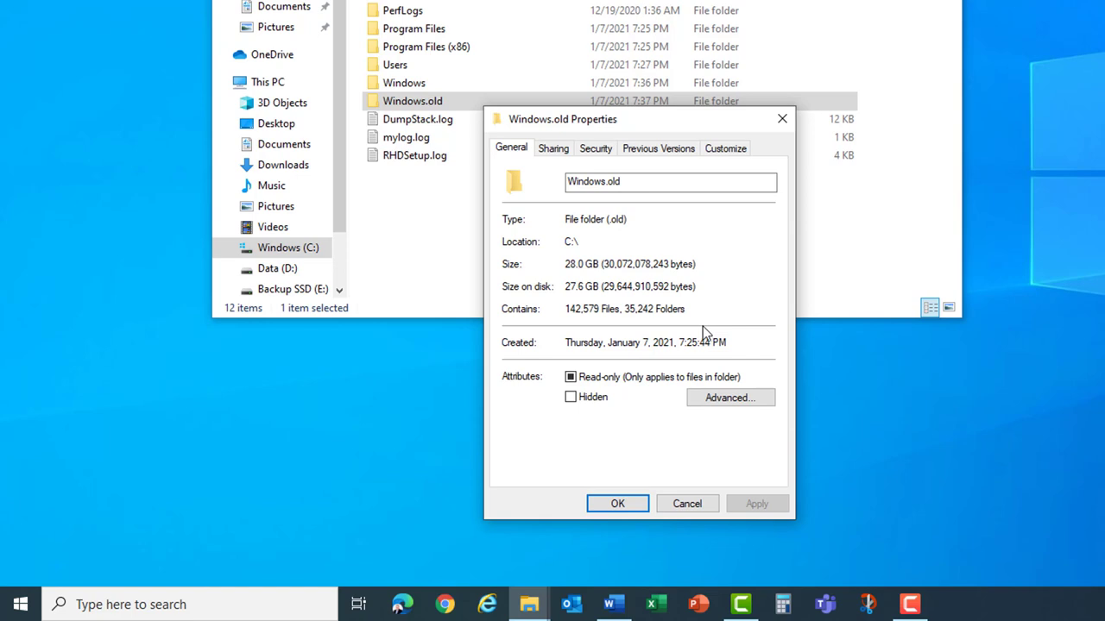
Step: Close the Windows.old properties and view This PC, where C: has 327 GB free of 465 GB
click(614, 504)
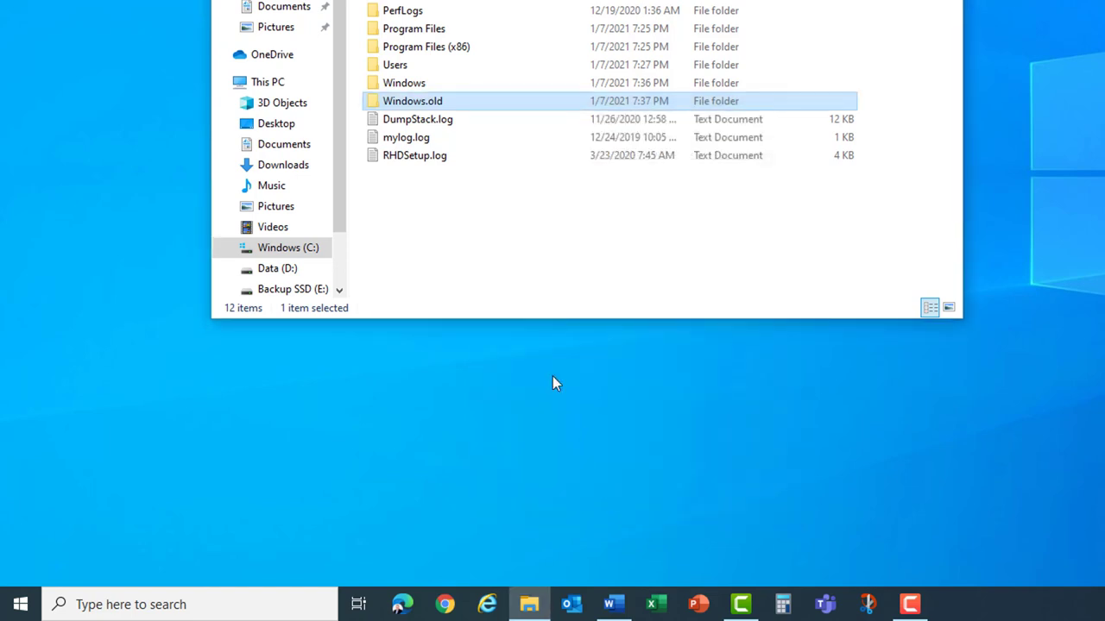
click(278, 83)
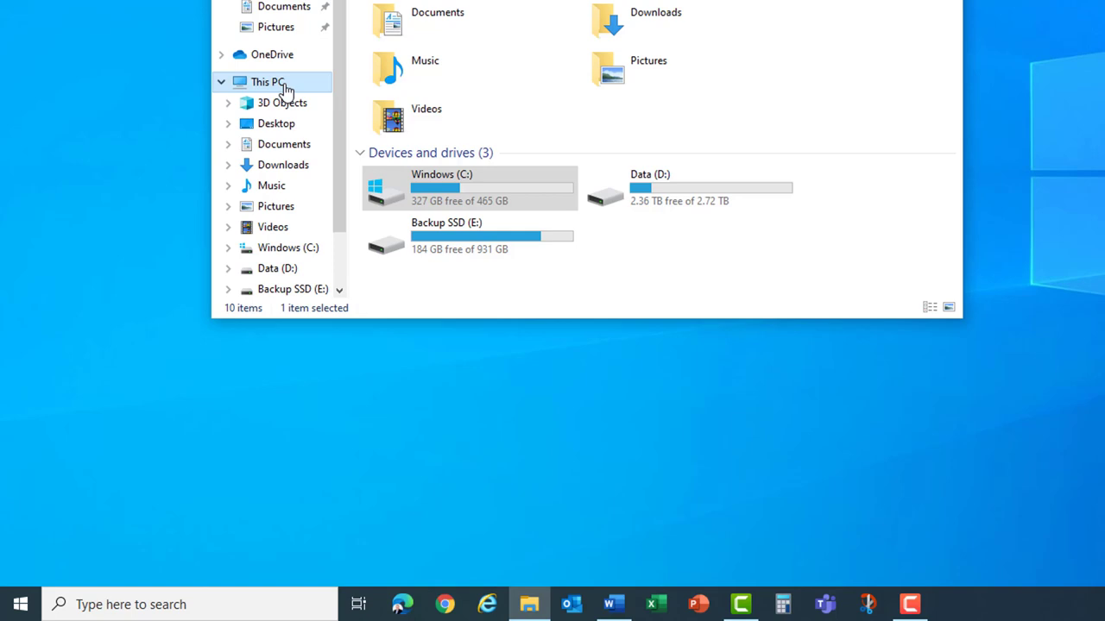
mouse_move(424, 206)
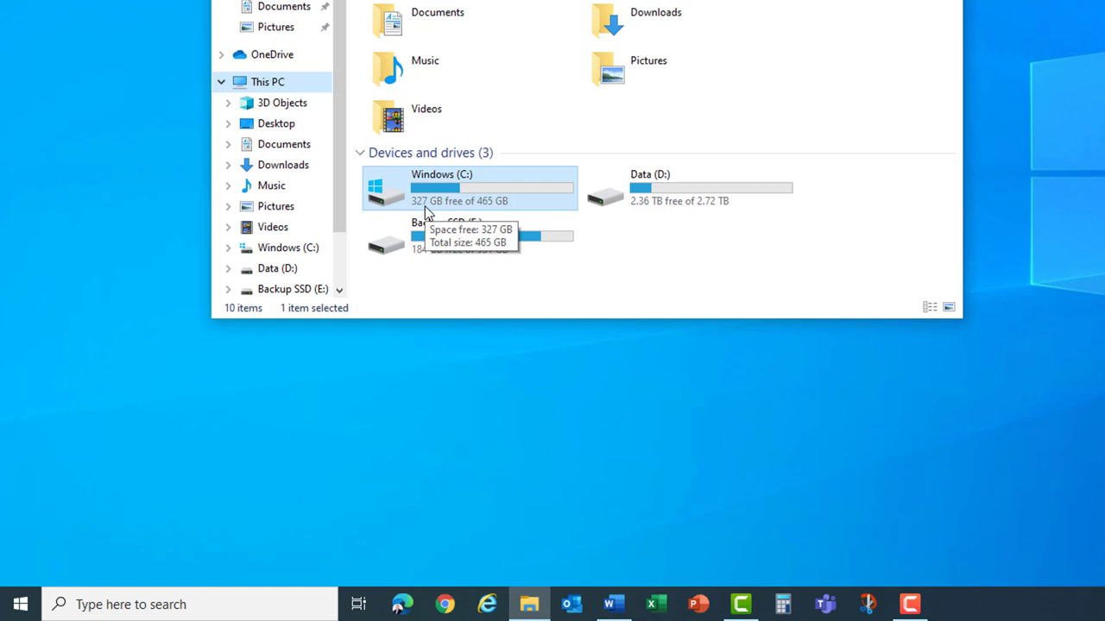
Step: Launch Disk Cleanup for C: and rescan with system files, finding up to 26.4 GB
click(177, 602)
text(disk)
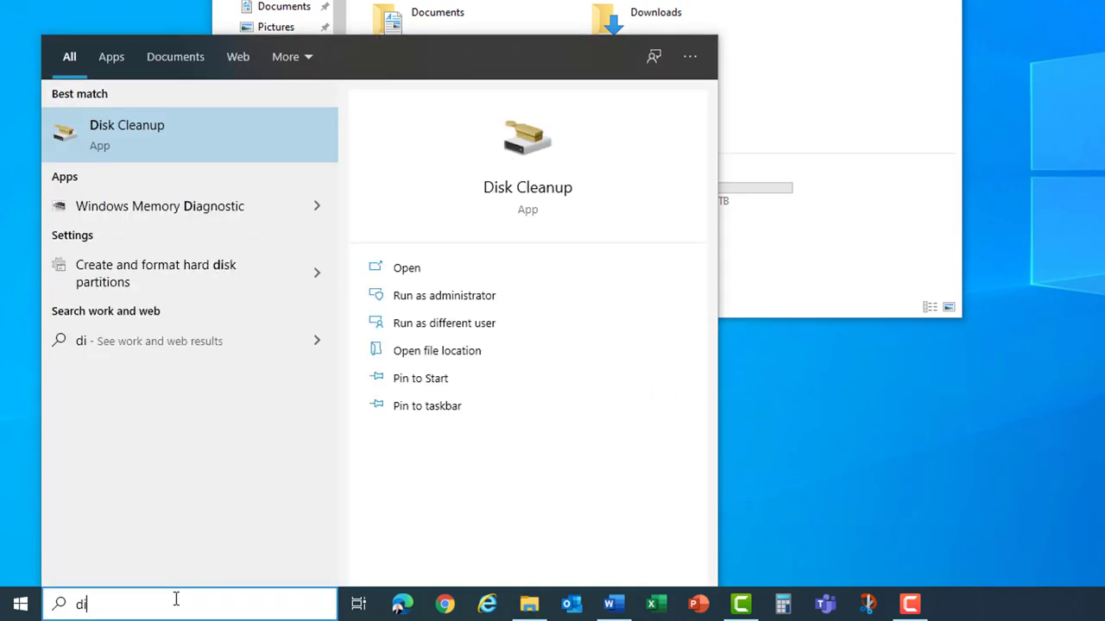
click(142, 134)
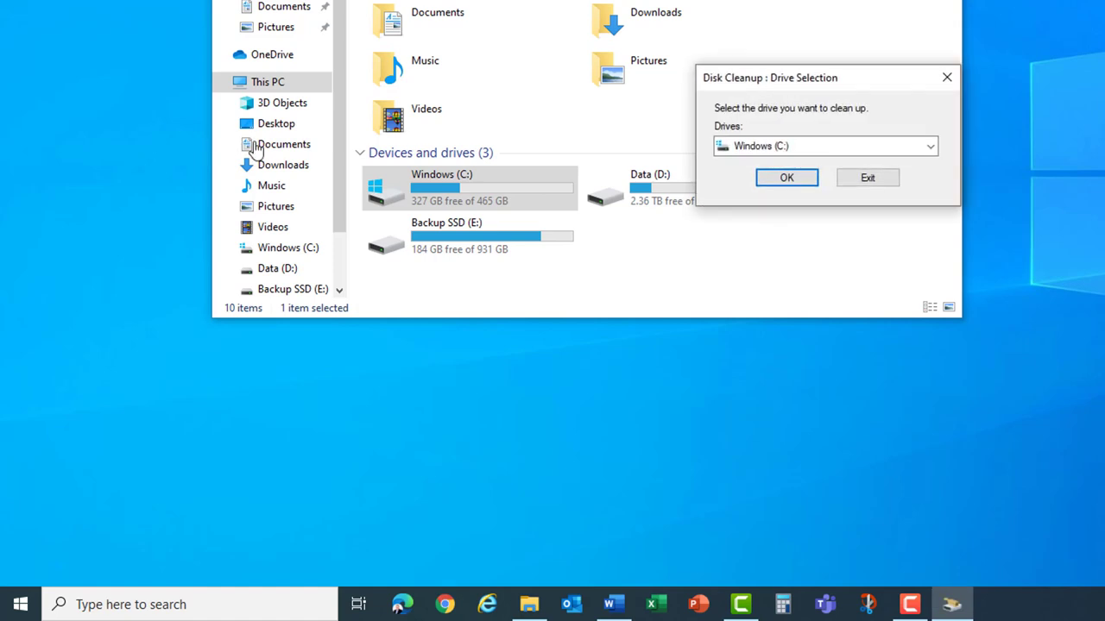
click(785, 180)
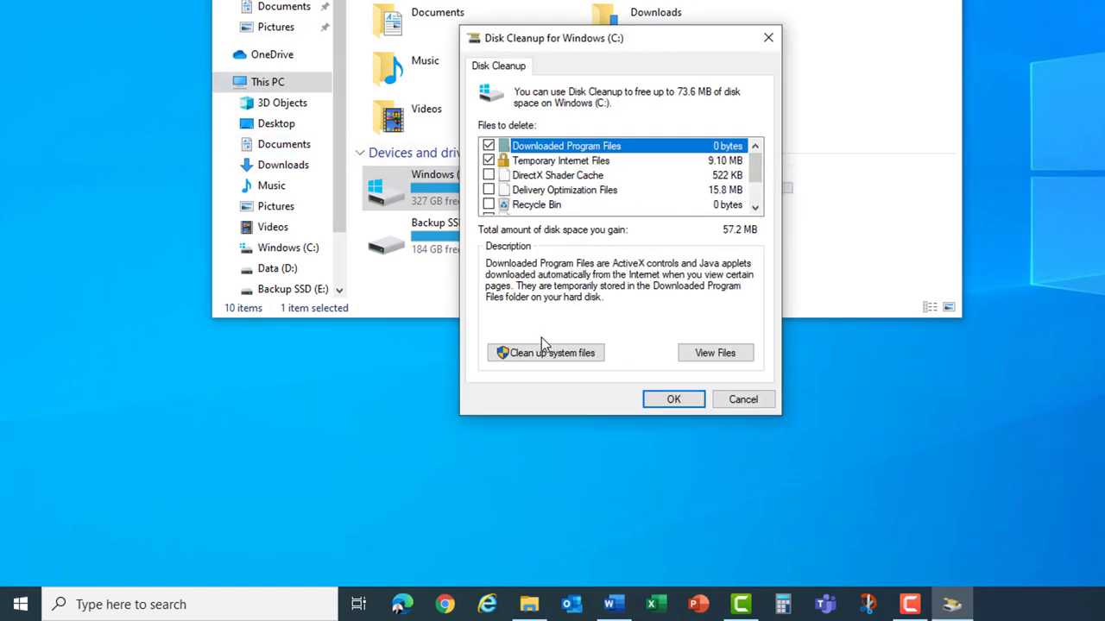
click(527, 356)
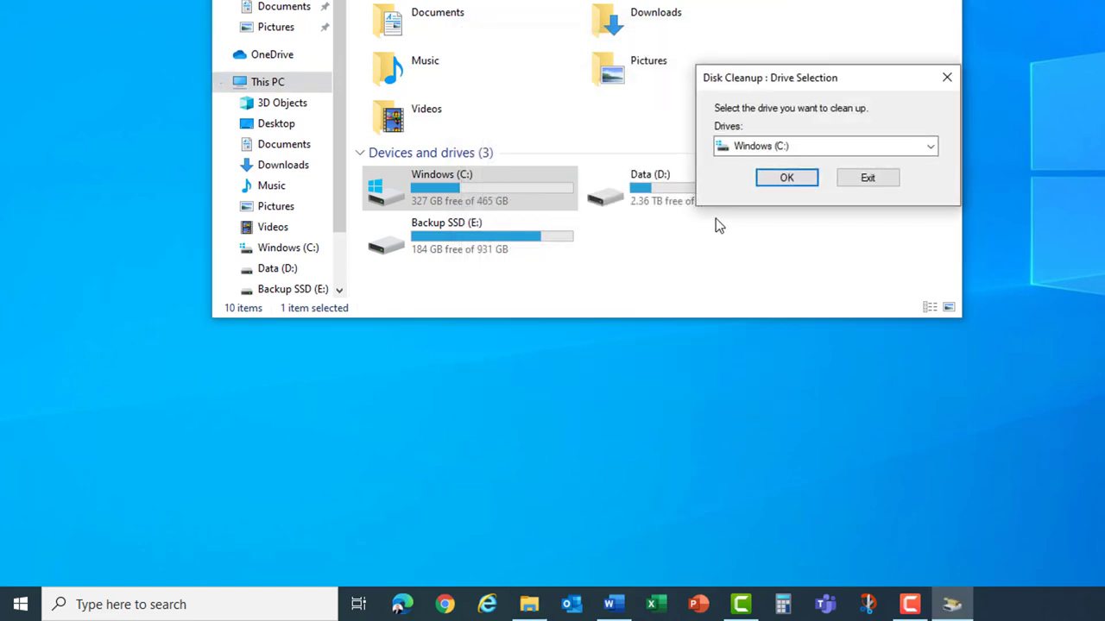
click(779, 182)
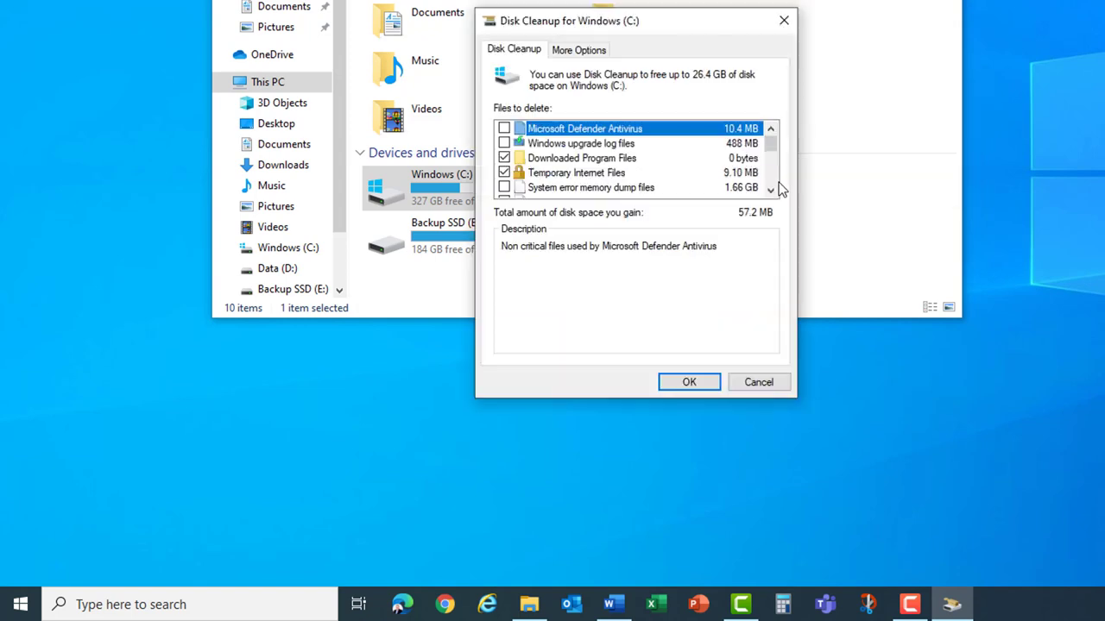
Step: Delete the 24.1 GB of Previous Windows installation(s) from C:, accepting the rollback warning
drag(767, 146, 768, 171)
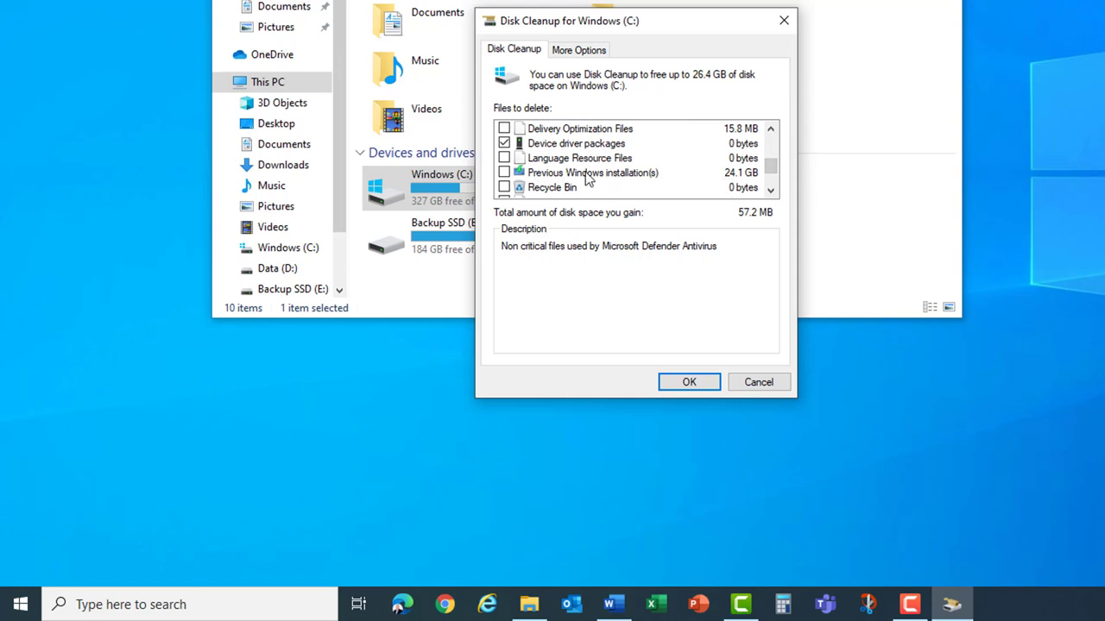
click(504, 173)
click(680, 382)
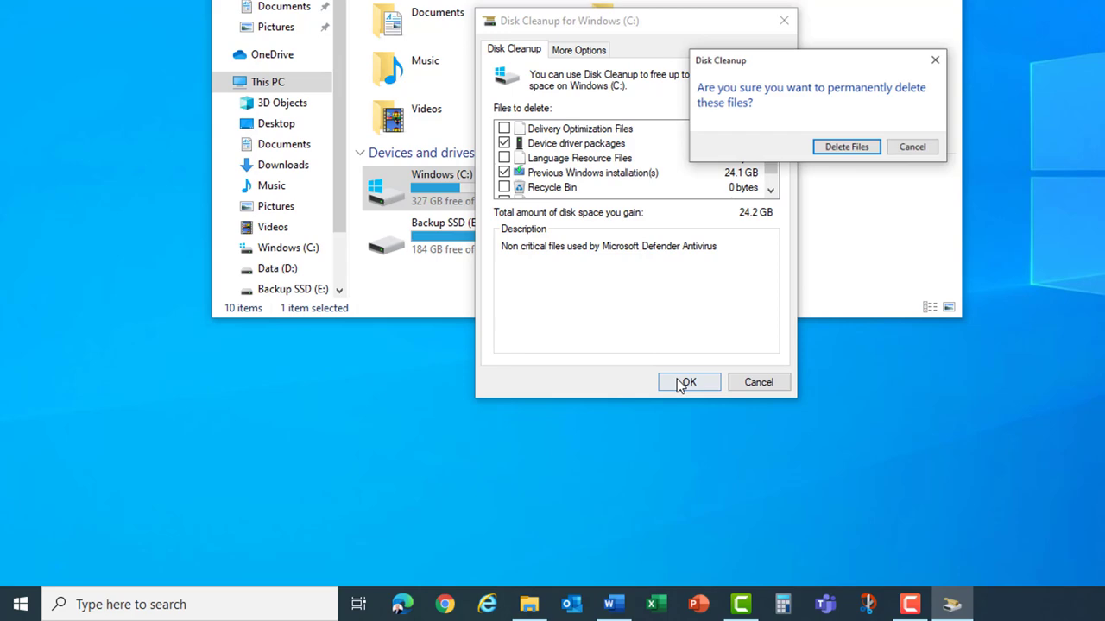
click(844, 160)
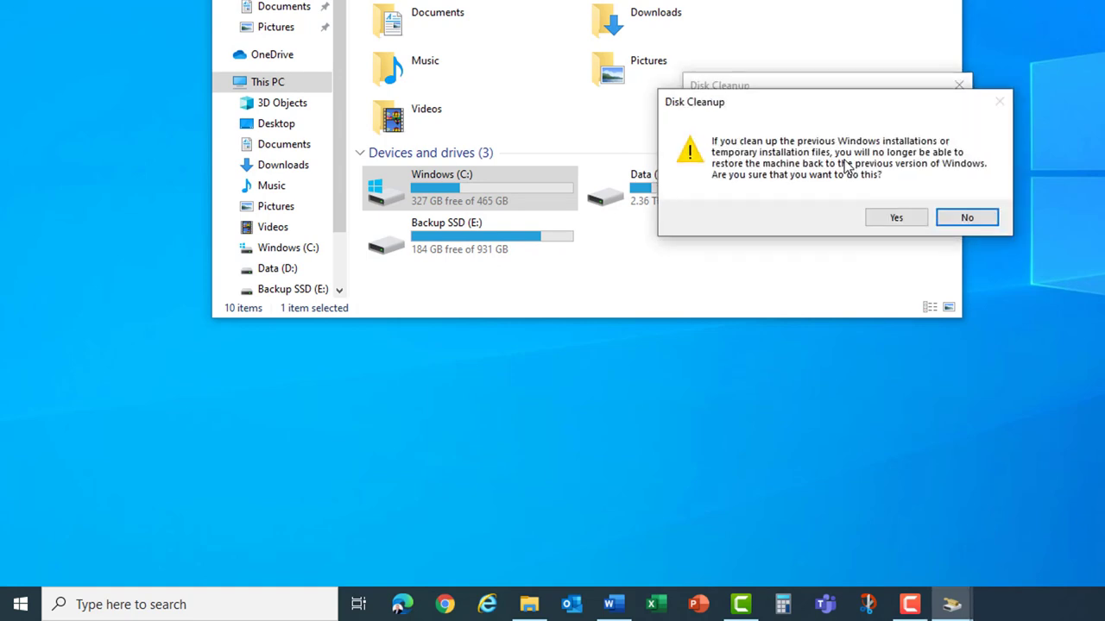
click(894, 211)
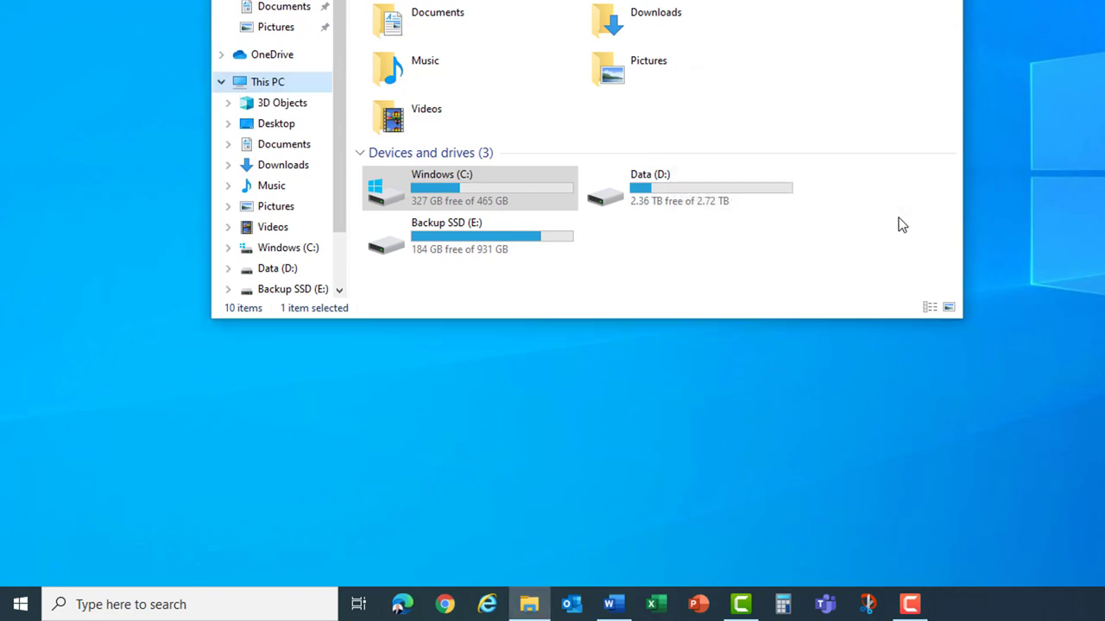
Step: Confirm C: now has 351 GB free and check Windows.old's Properties, now 392 KB
click(285, 248)
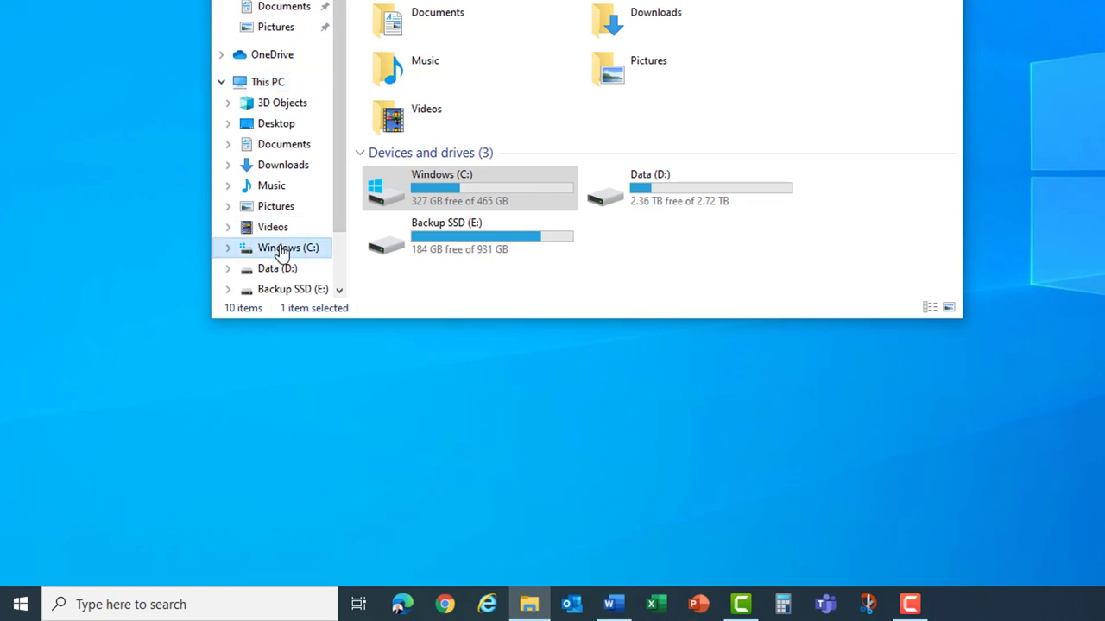
click(277, 87)
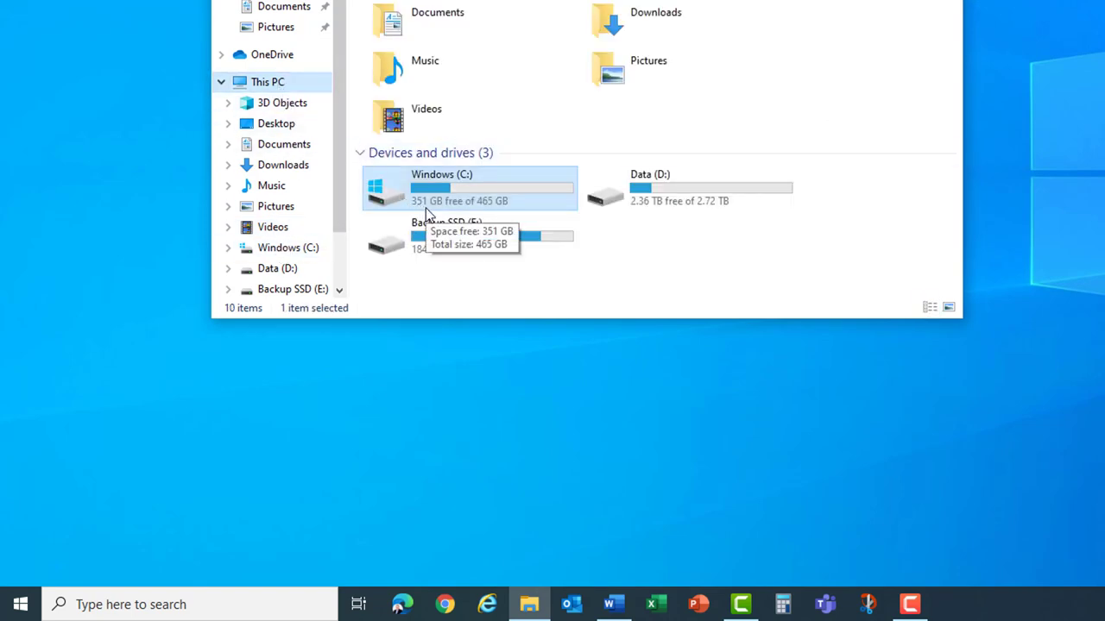
click(296, 249)
right_click(423, 102)
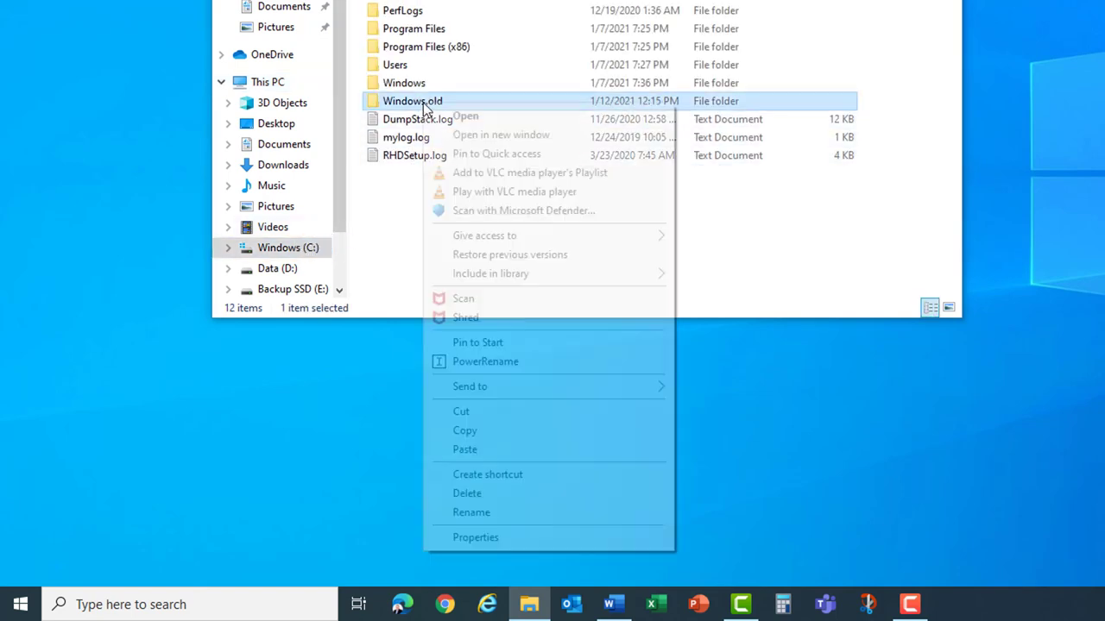
click(474, 536)
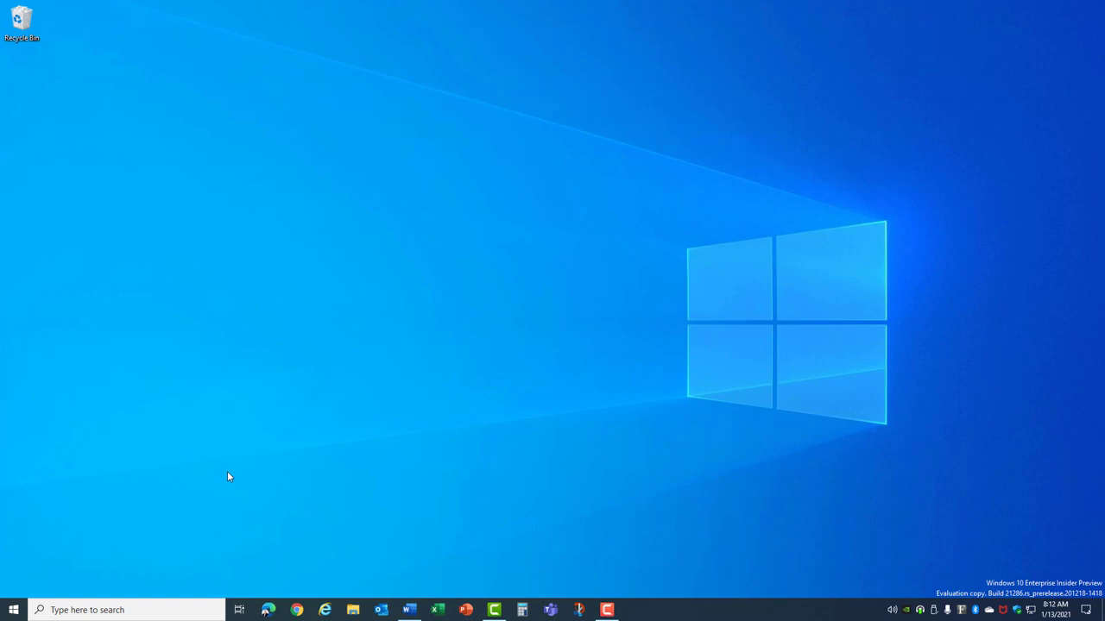
Step: From the Start menu, go to Settings > Update & Security > Backup
click(14, 609)
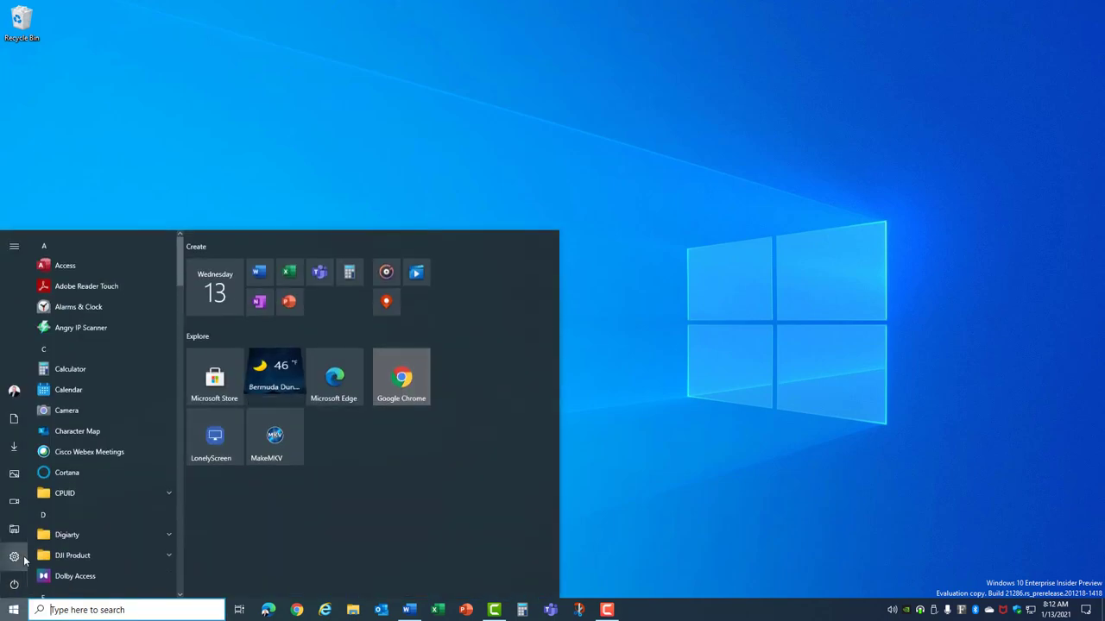
click(14, 556)
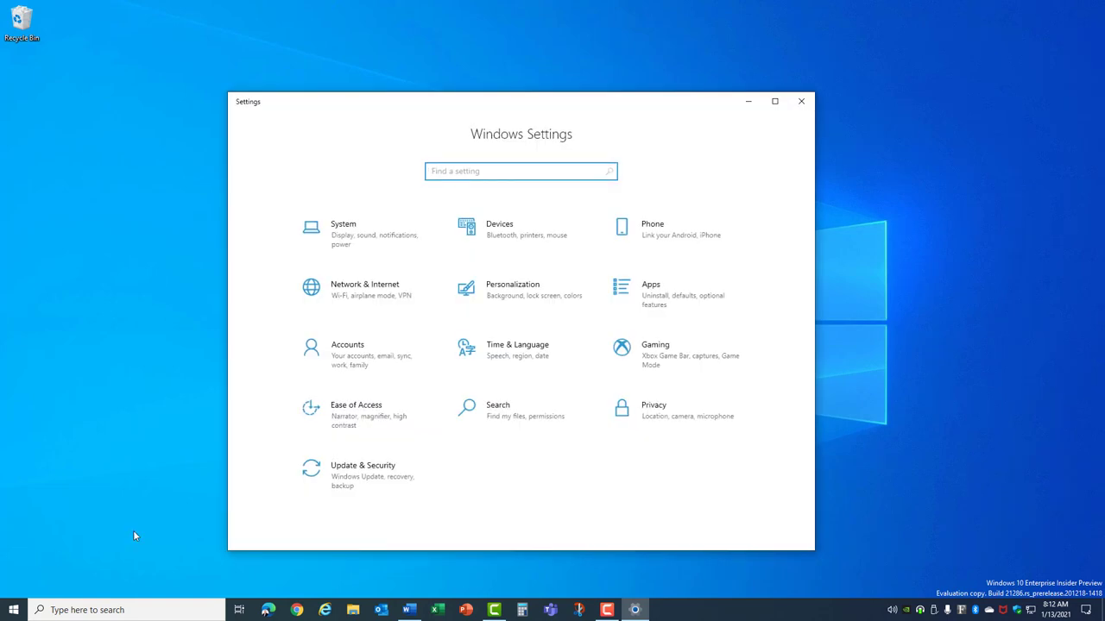
click(333, 489)
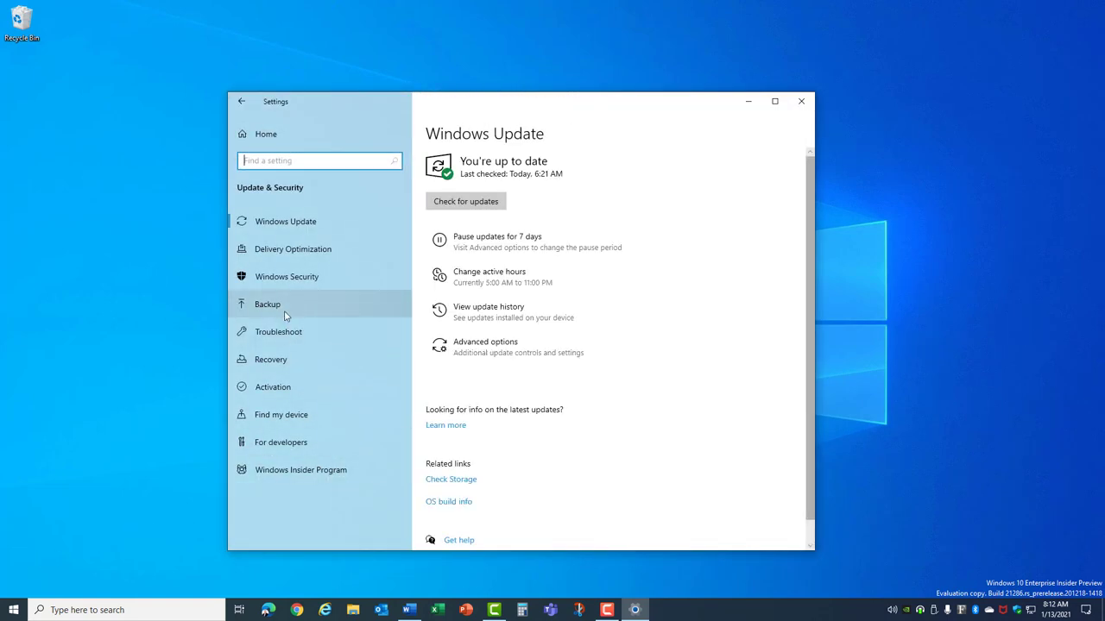
click(285, 316)
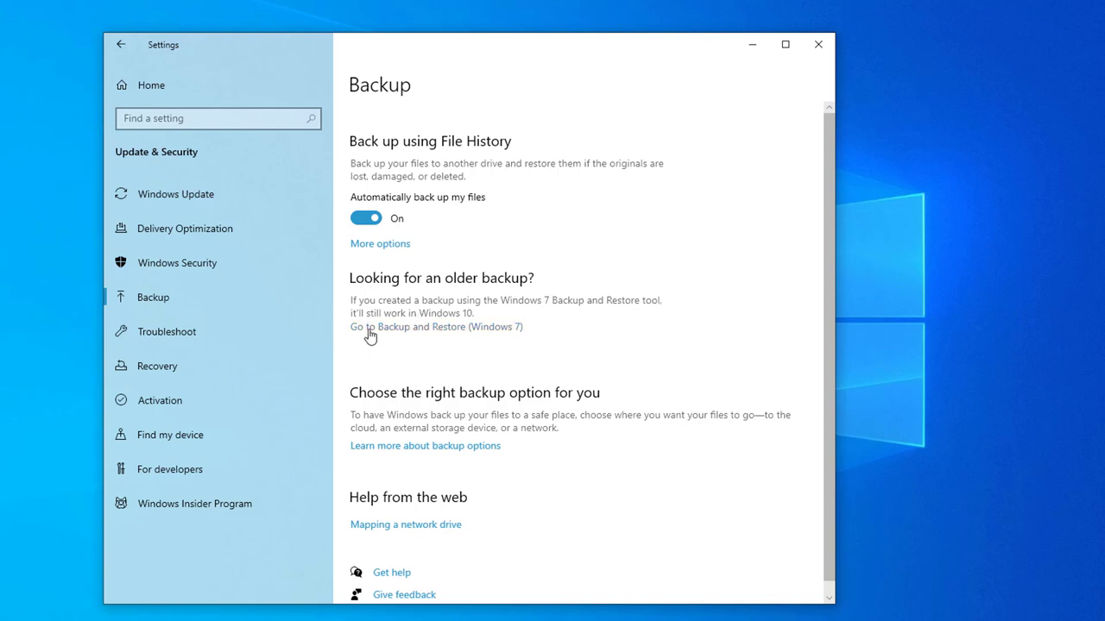
Step: Open Backup and Restore (Windows 7) and start Create a system image targeting Backup SSD (E:)
click(431, 327)
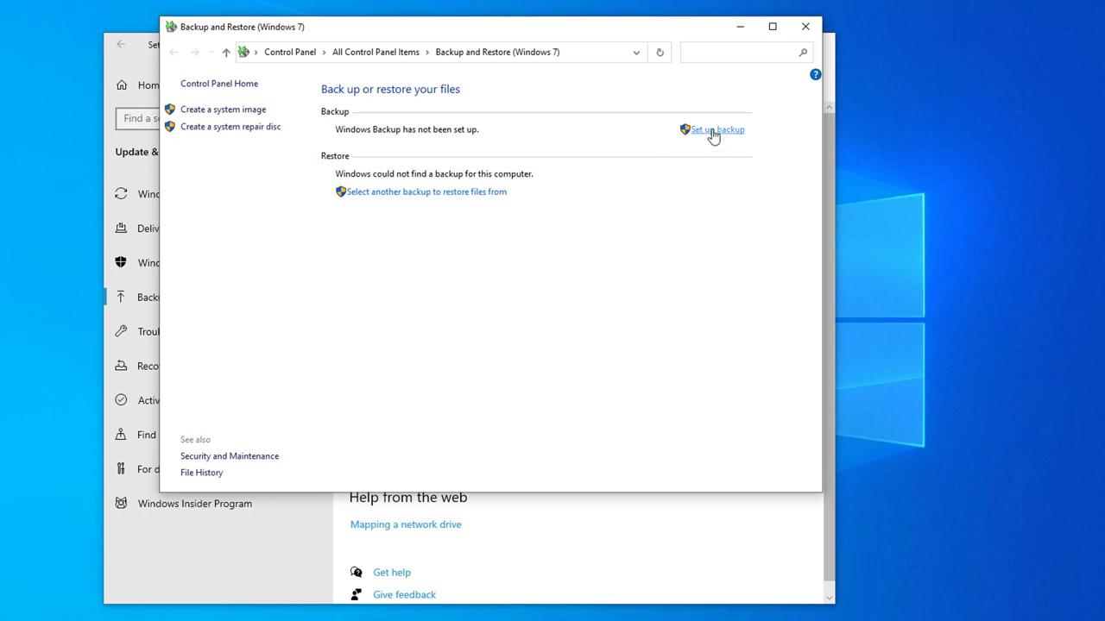
click(241, 119)
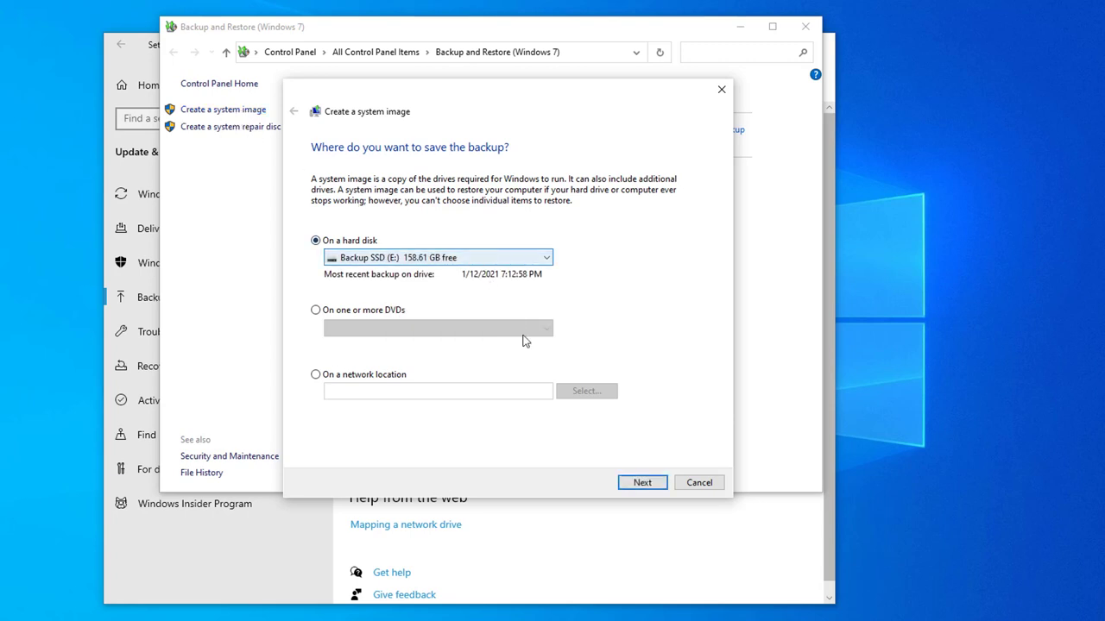
Step: Accept Backup SSD (E:) and the default EFI, recovery and C: drives, then start the backup
click(646, 484)
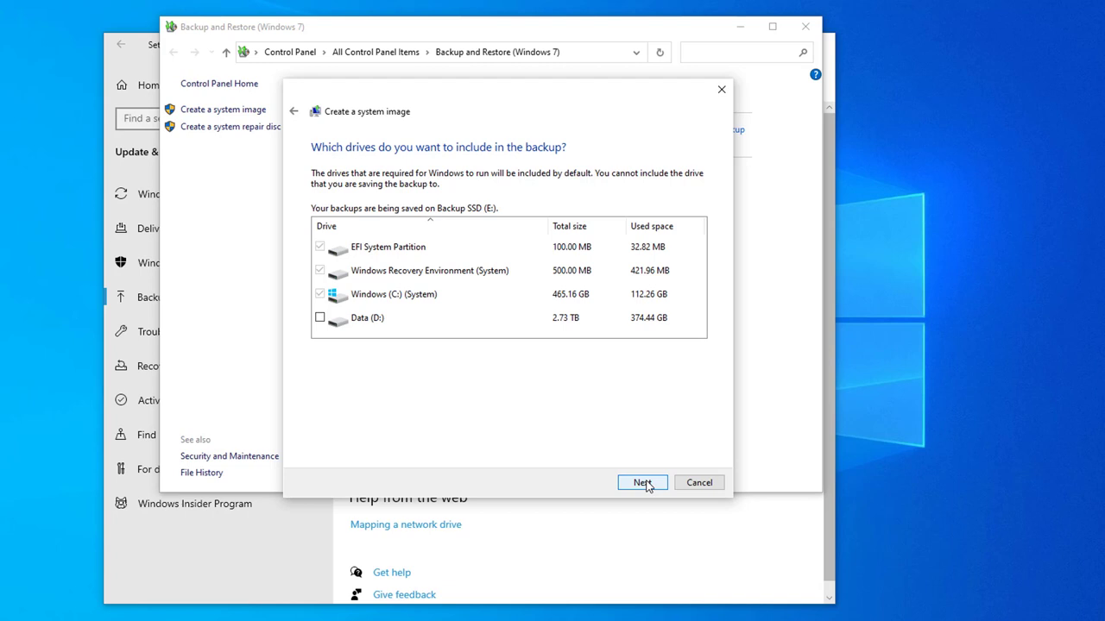
click(646, 484)
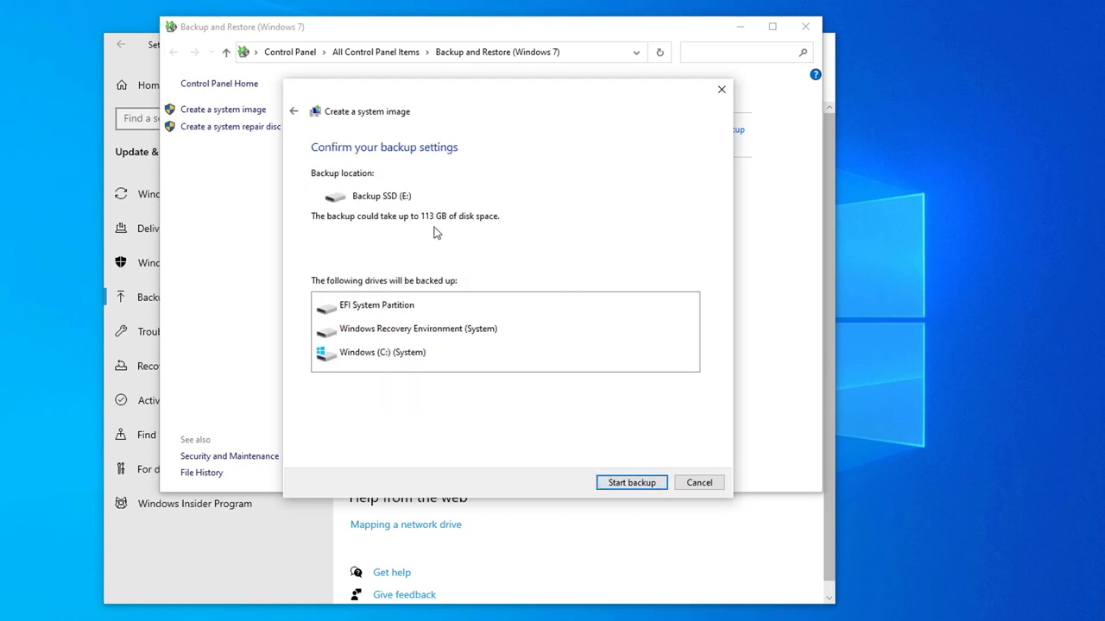
click(630, 483)
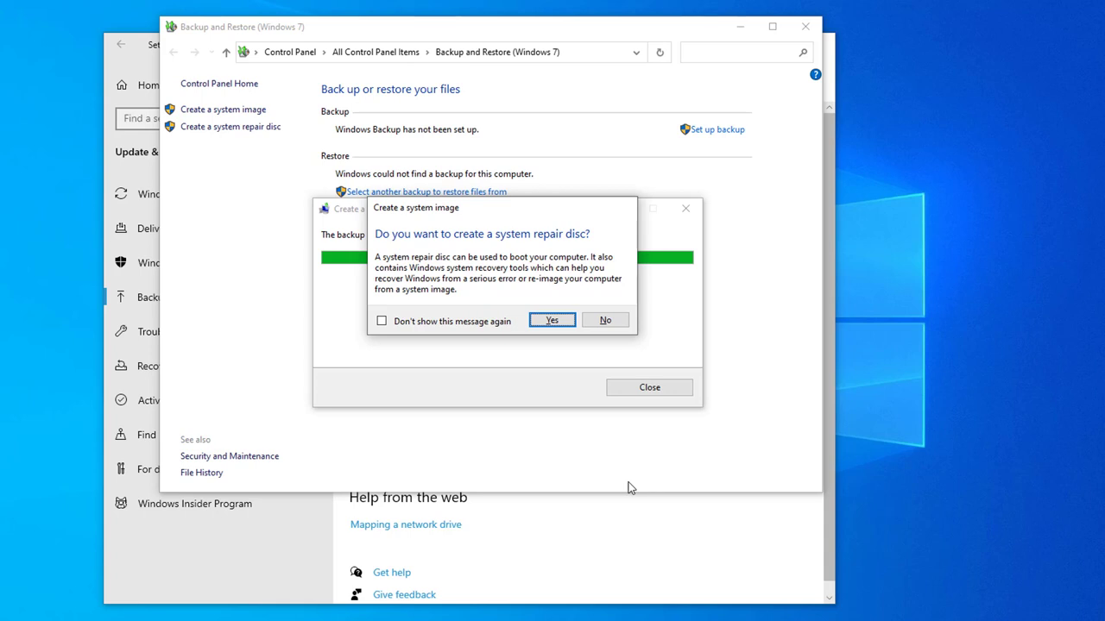
Step: Decline the system repair disc and close the finished Create a system image window
click(604, 320)
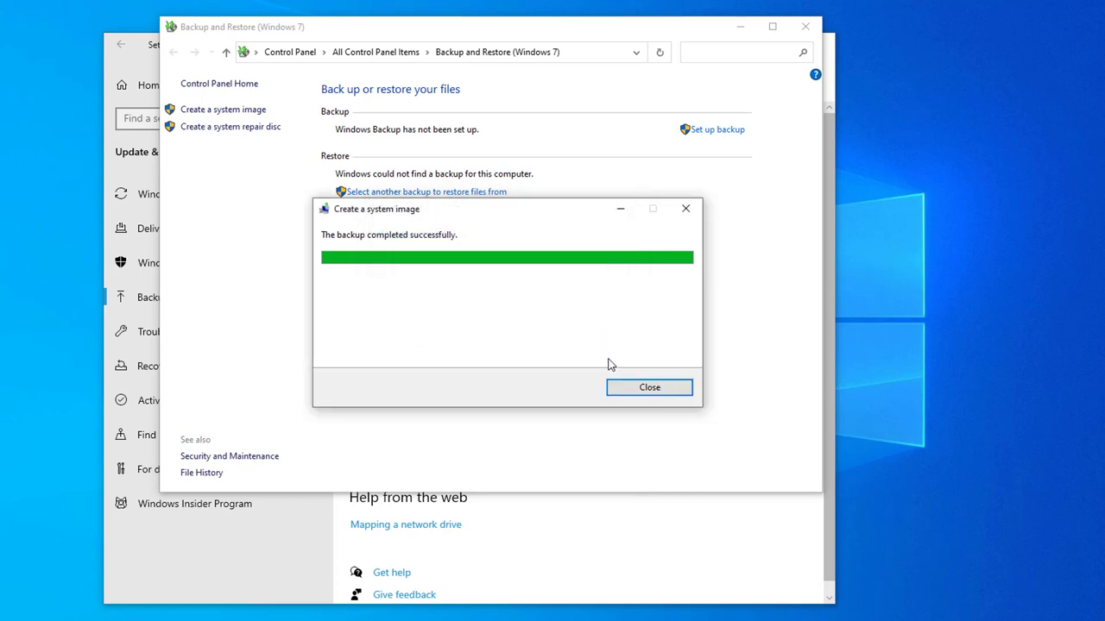
click(636, 388)
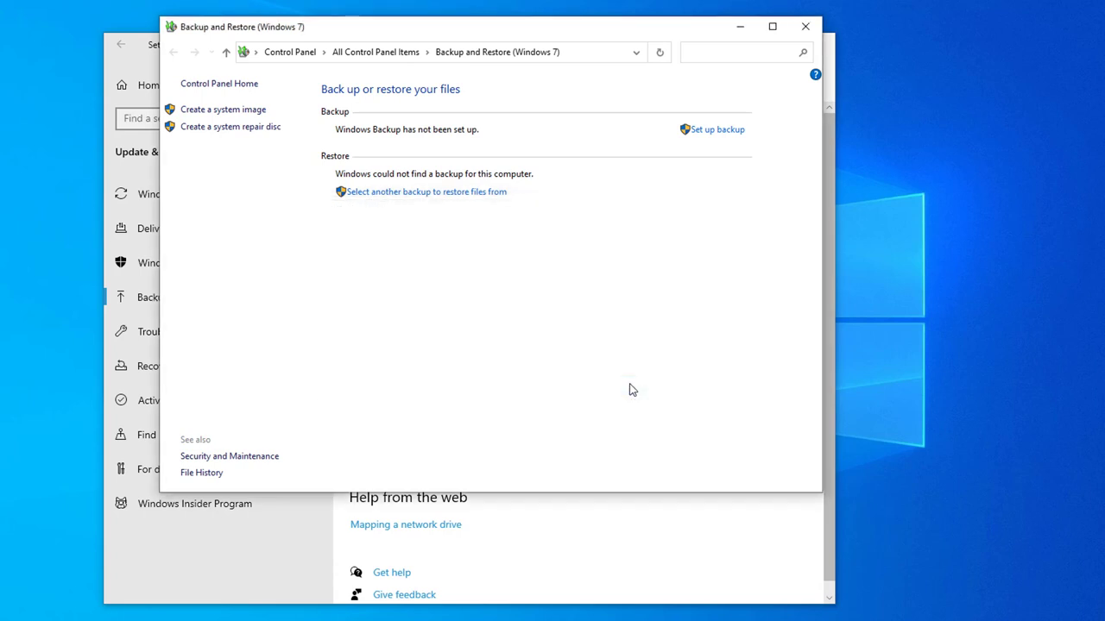